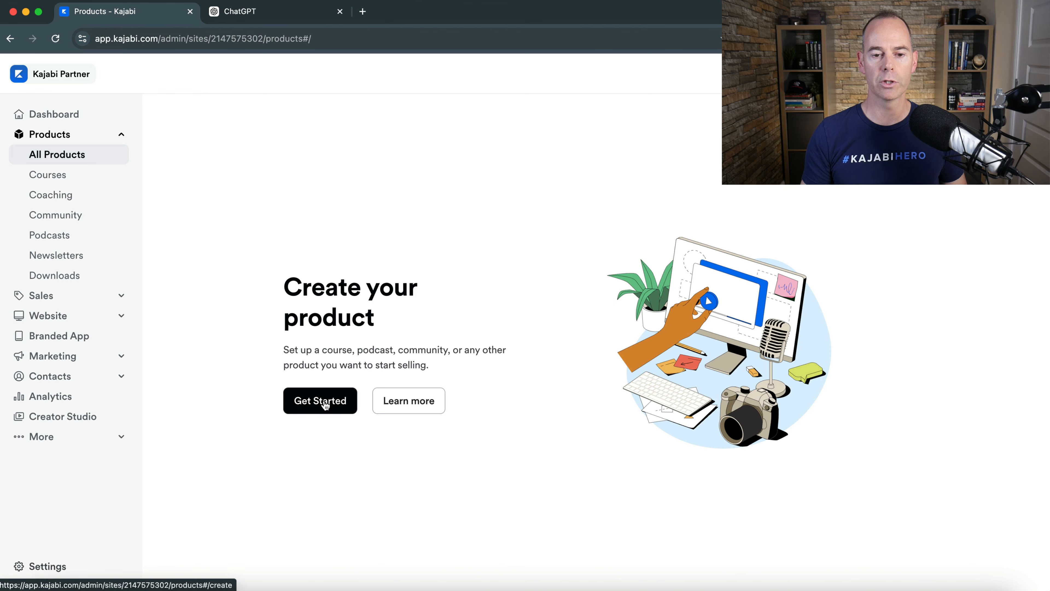
Start creating a new product of the Course type
click(322, 402)
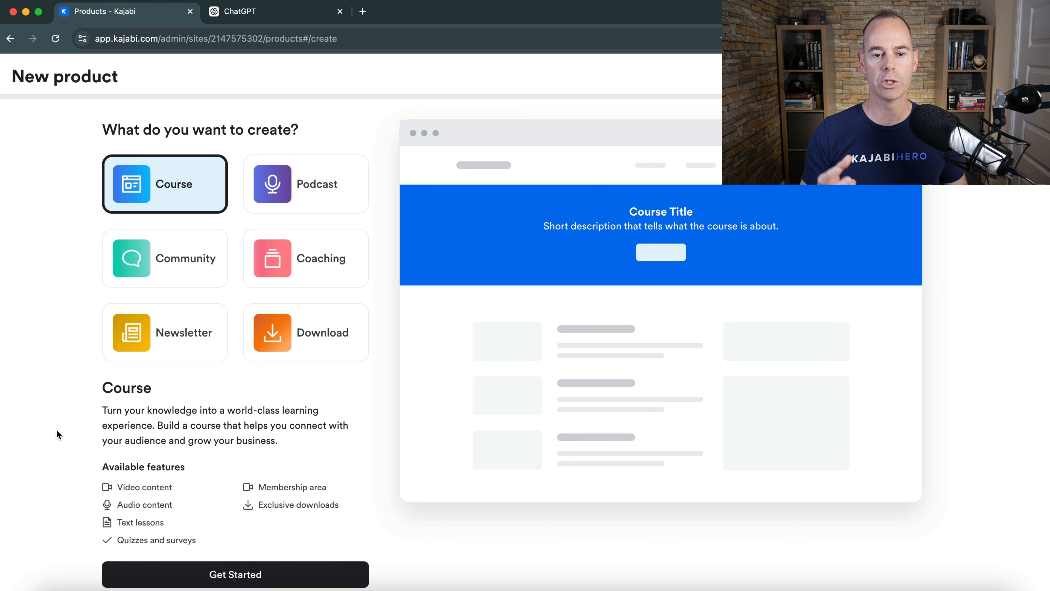
scroll(59, 491, down, 1)
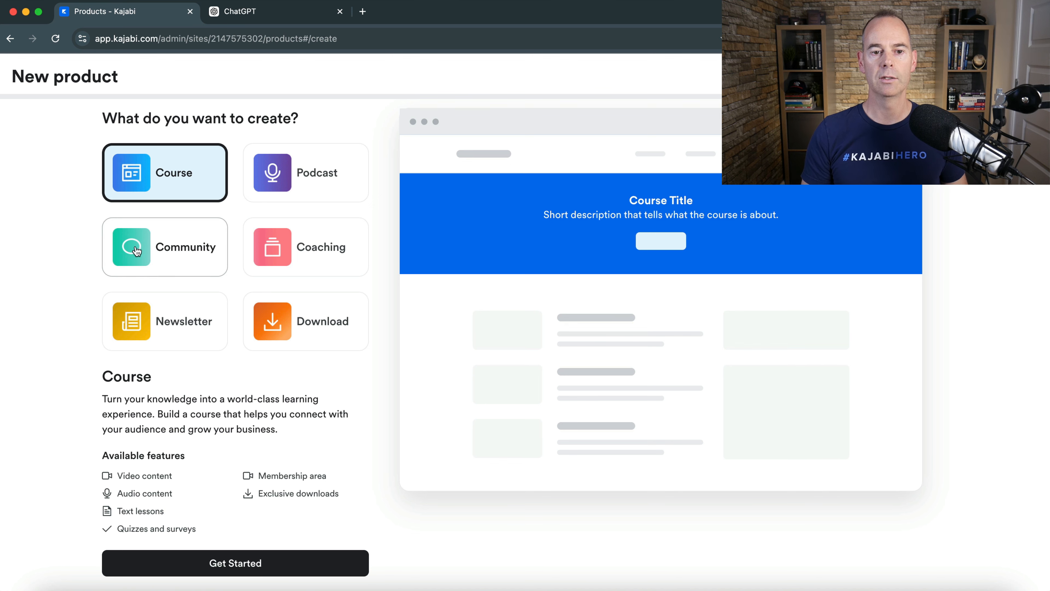
click(232, 563)
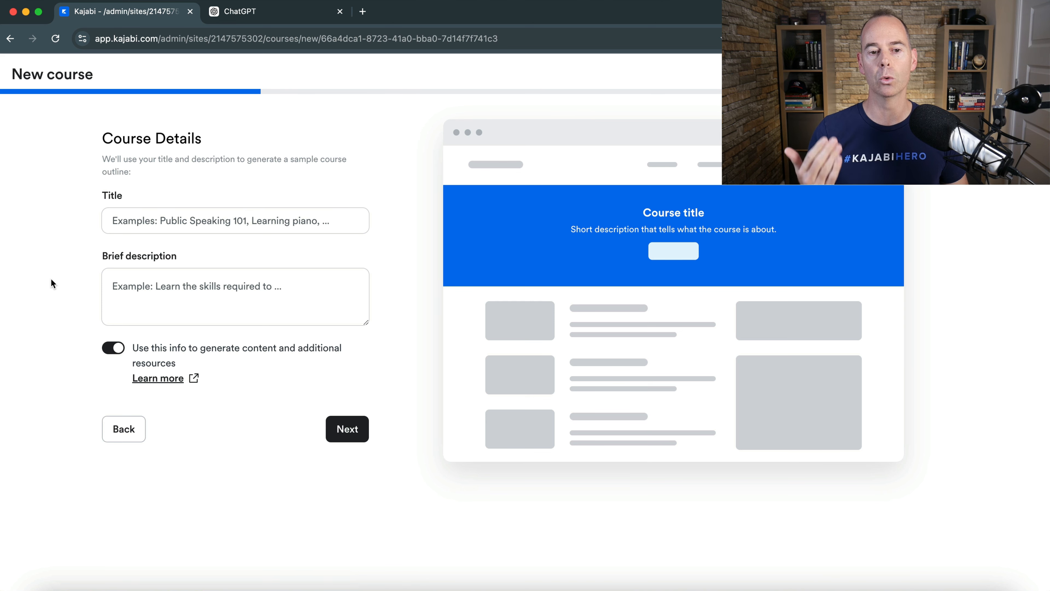
click(138, 292)
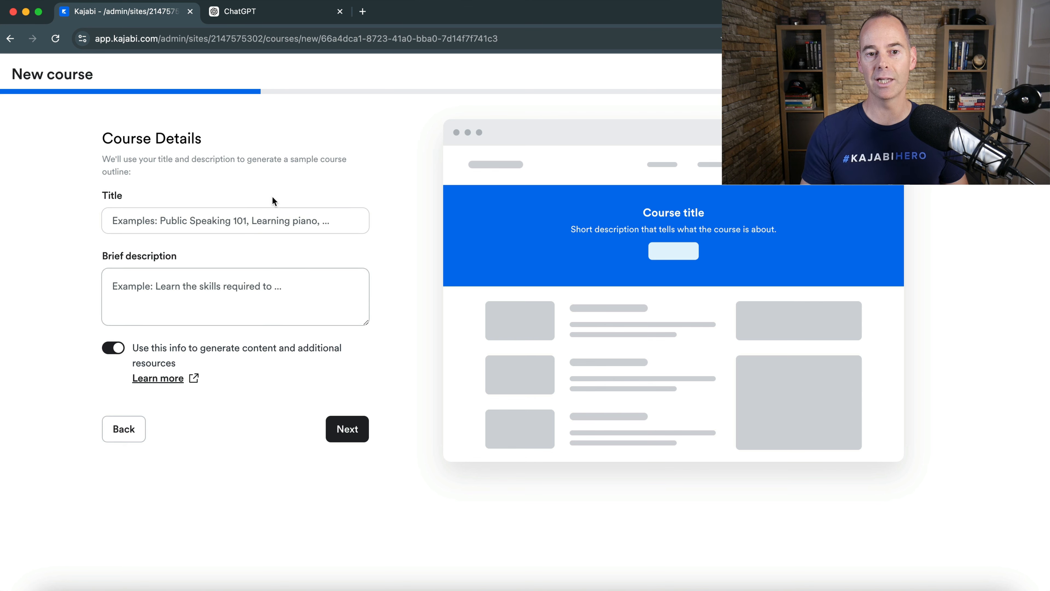
Switch to ChatGPT and request an outcome-focused title and a description with milestones for an online course on the perfect handstand
click(275, 15)
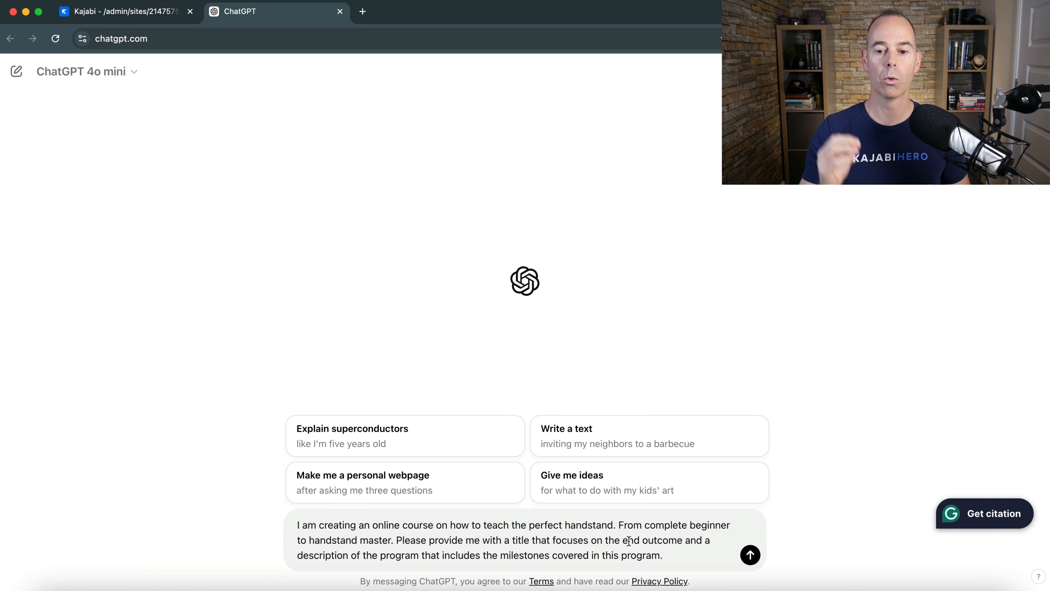
click(743, 558)
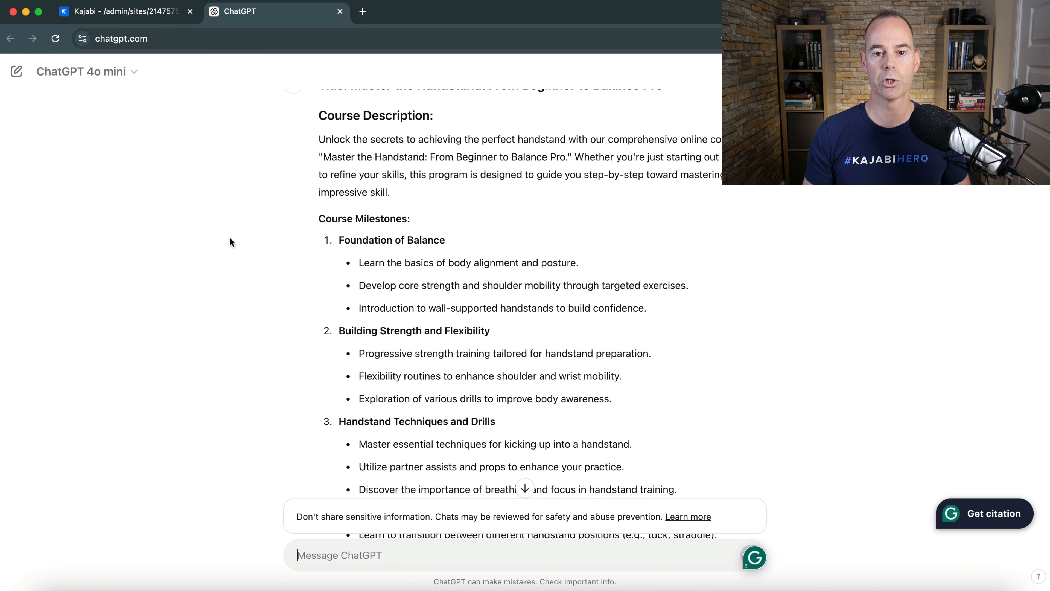
Review the generated handstand course title, description and milestones
scroll(231, 234, down, 5)
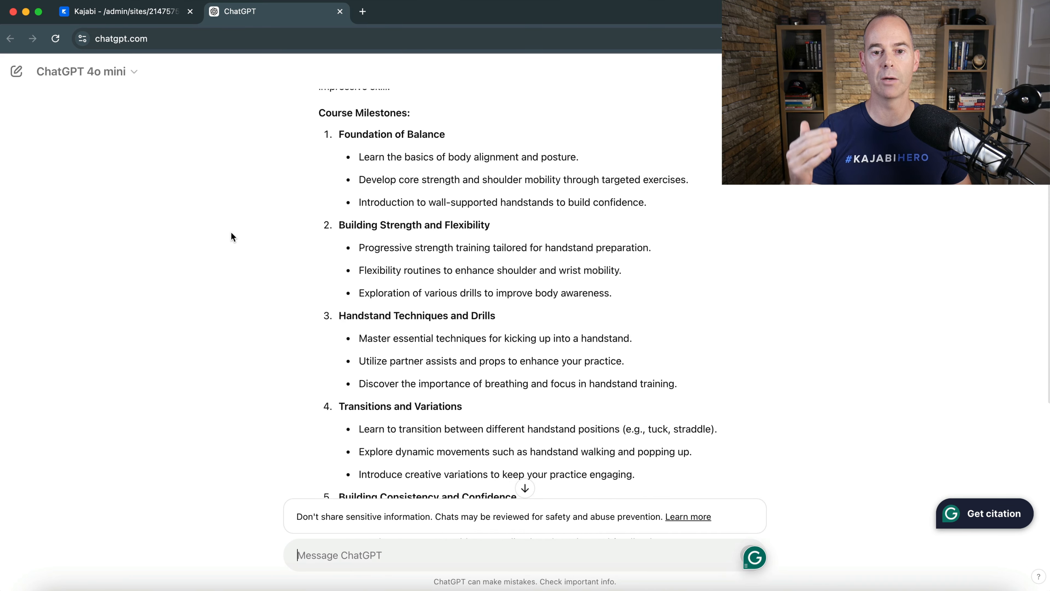
scroll(231, 233, down, 4)
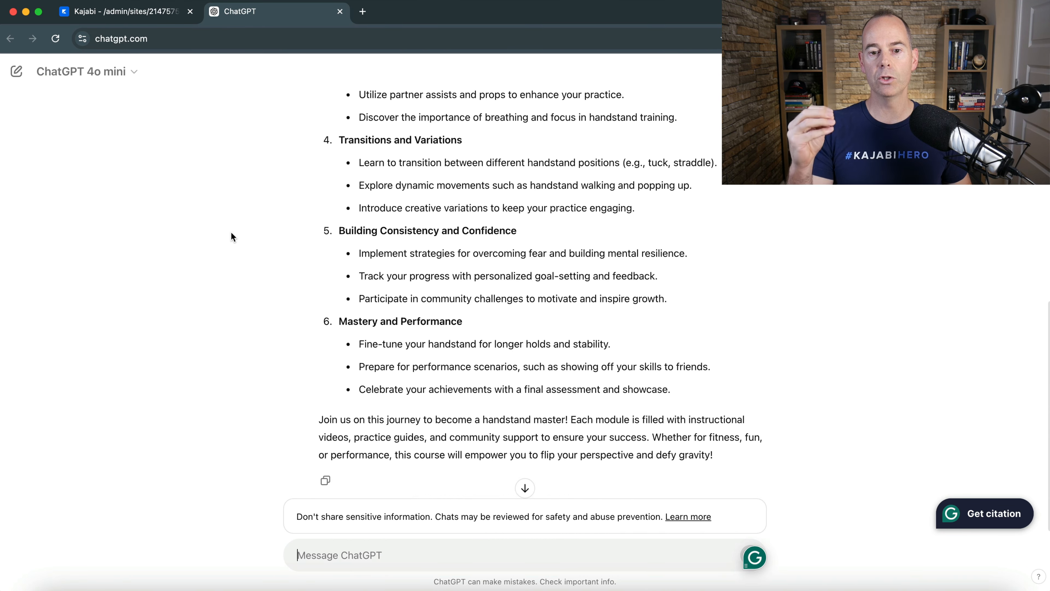
scroll(231, 233, up, 6)
scroll(231, 233, up, 3)
scroll(231, 233, down, 3)
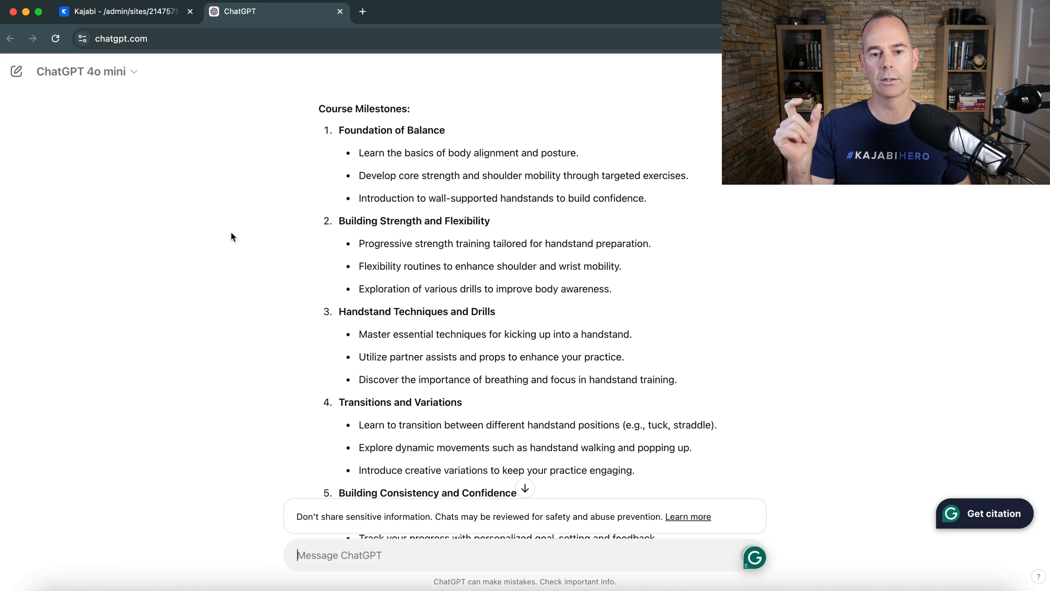
scroll(231, 235, down, 2)
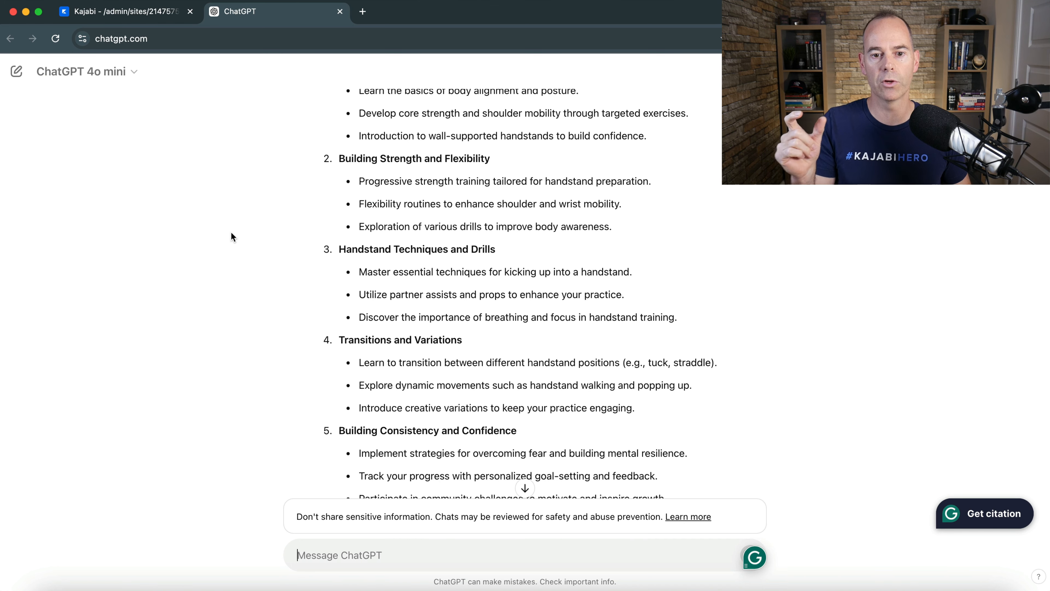
scroll(232, 234, down, 2)
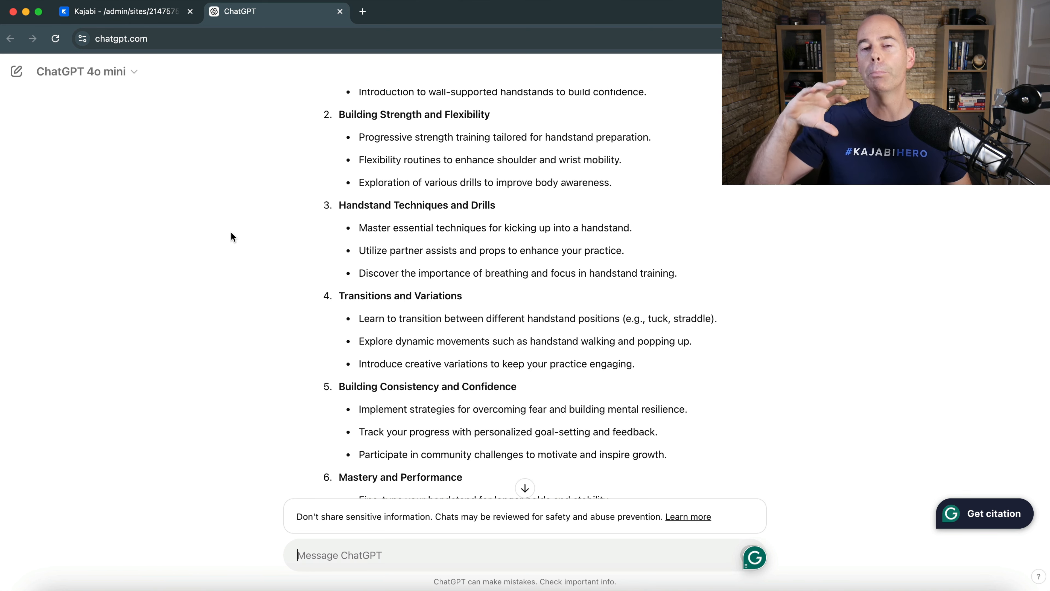
scroll(231, 234, up, 8)
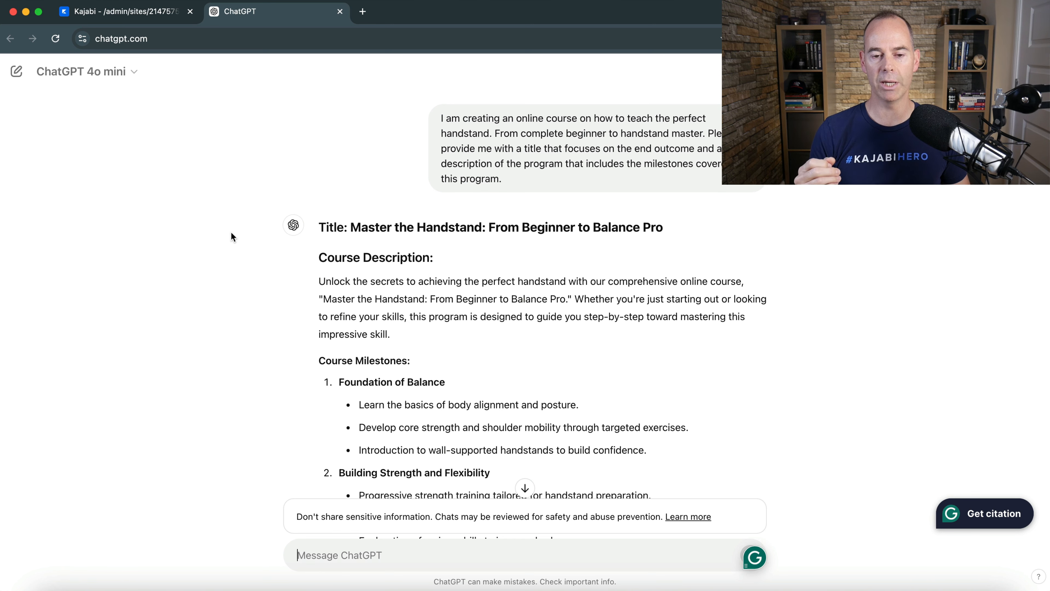
Copy the generated title "Master the Handstand: From Beginner to Balance Pro" into the new course's title in Kajabi
scroll(231, 235, down, 1)
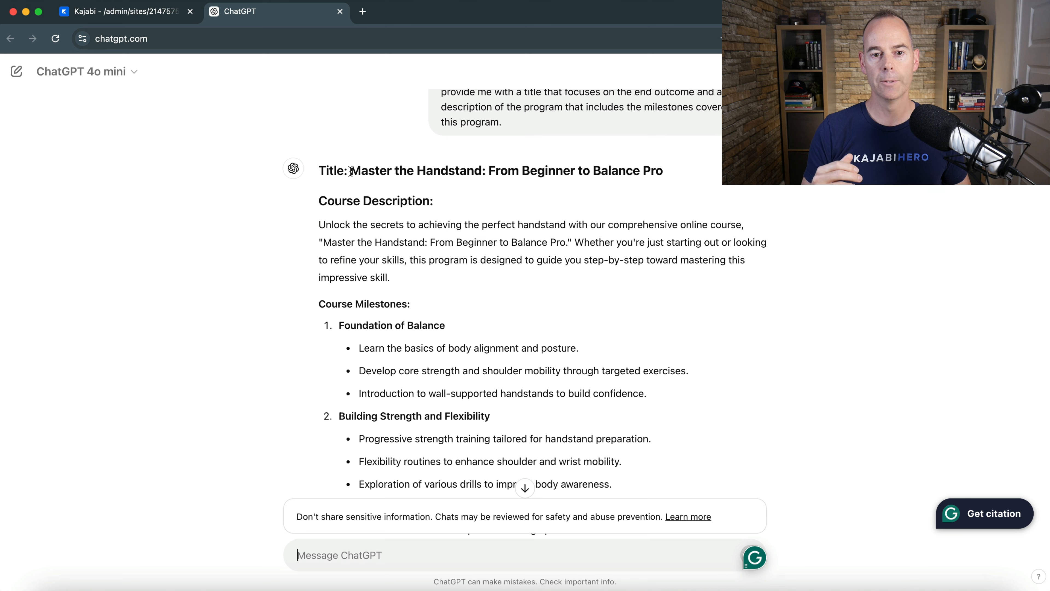
drag(350, 171, 669, 177)
key(super+c)
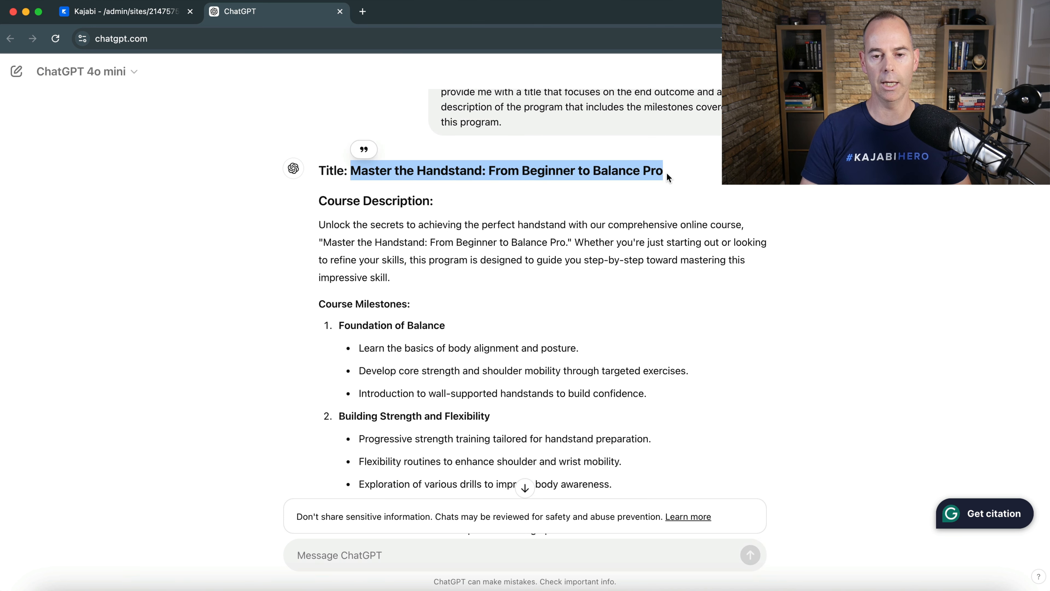
click(119, 17)
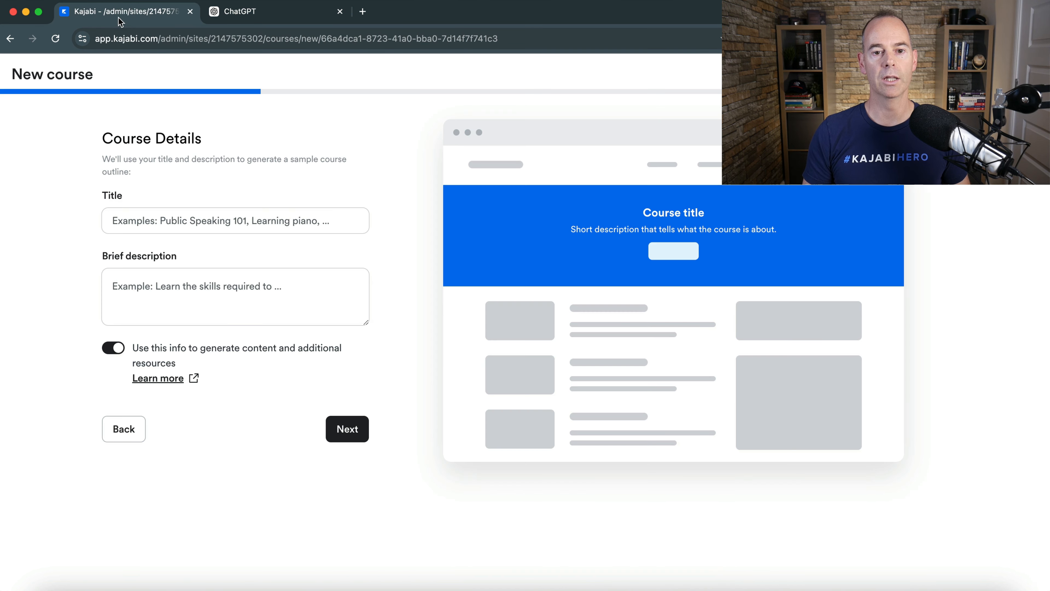
click(163, 214)
key(super+v)
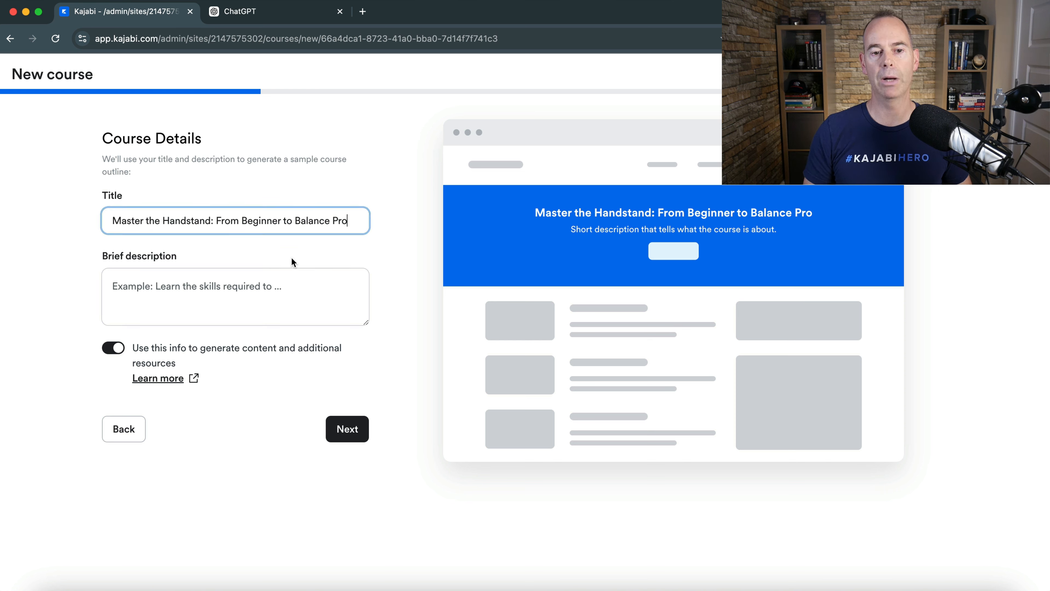
Reword the course title to "Handstand Mastery: From Beginner to Balance Pro"
click(154, 223)
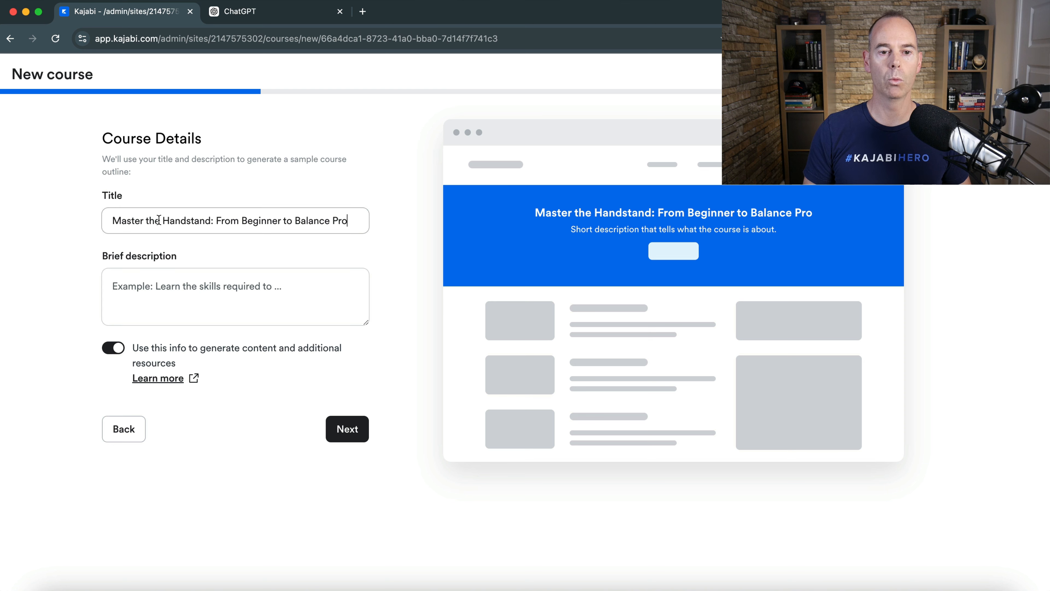
drag(161, 224, 81, 223)
key(BackSpace)
click(81, 222)
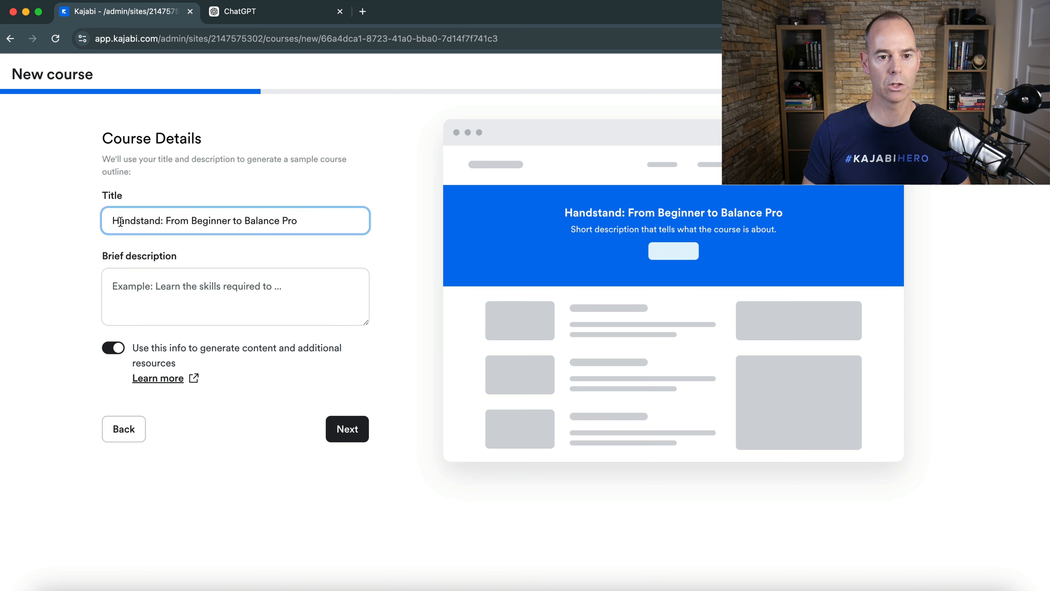
click(159, 223)
text(Master)
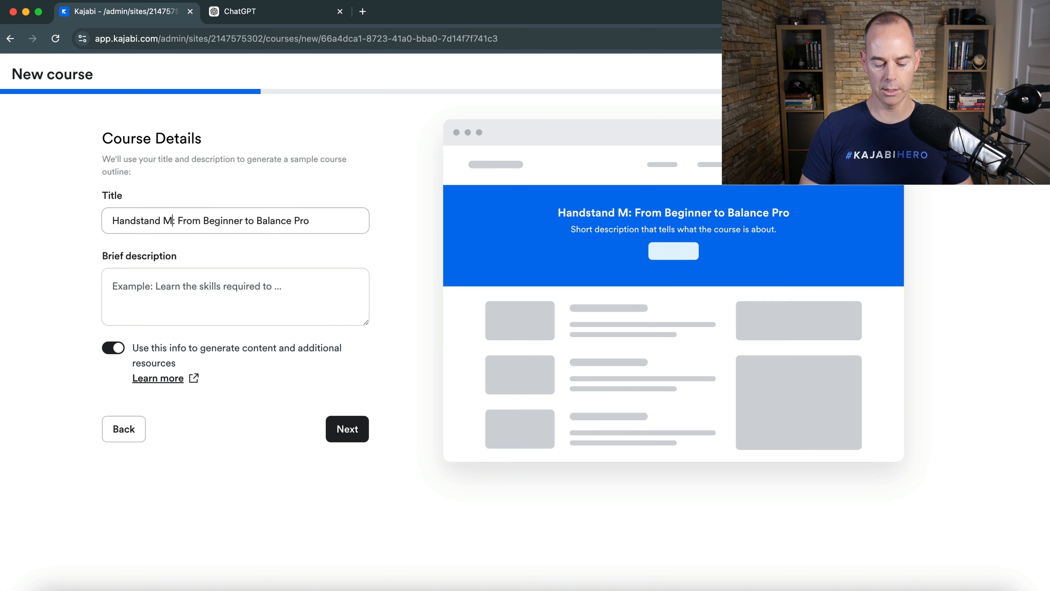
text(y)
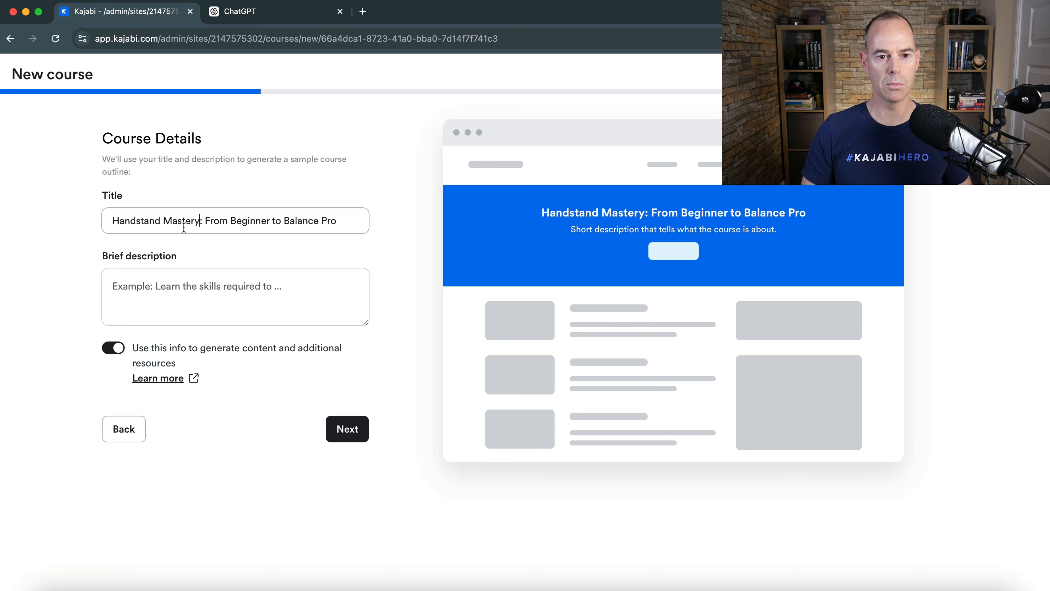
click(346, 221)
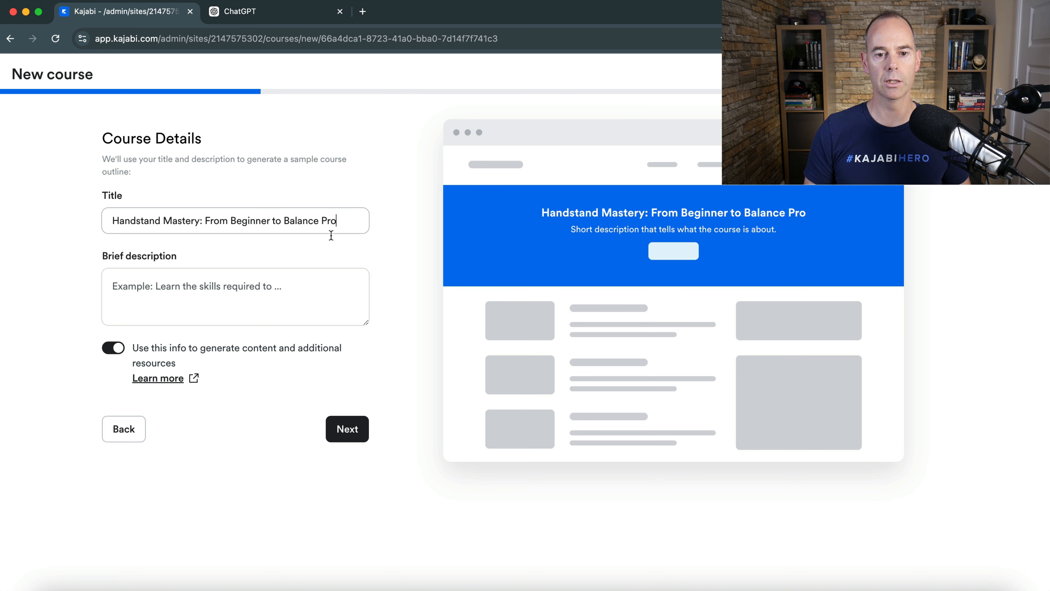
Copy the introductory course description paragraph from ChatGPT into the course's brief description in Kajabi
click(219, 299)
click(281, 20)
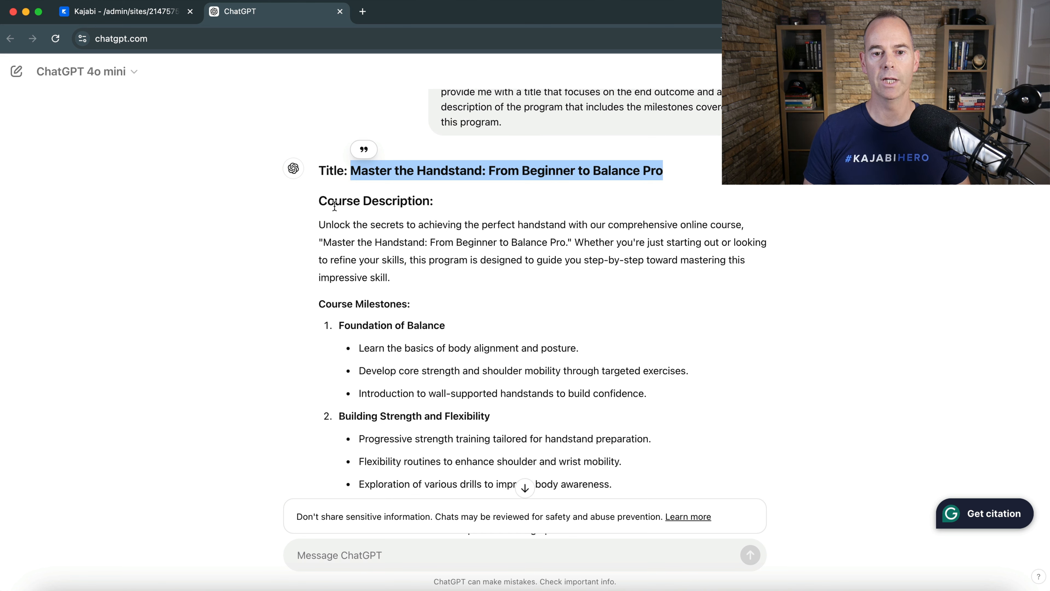
drag(317, 223, 402, 276)
key(super+c)
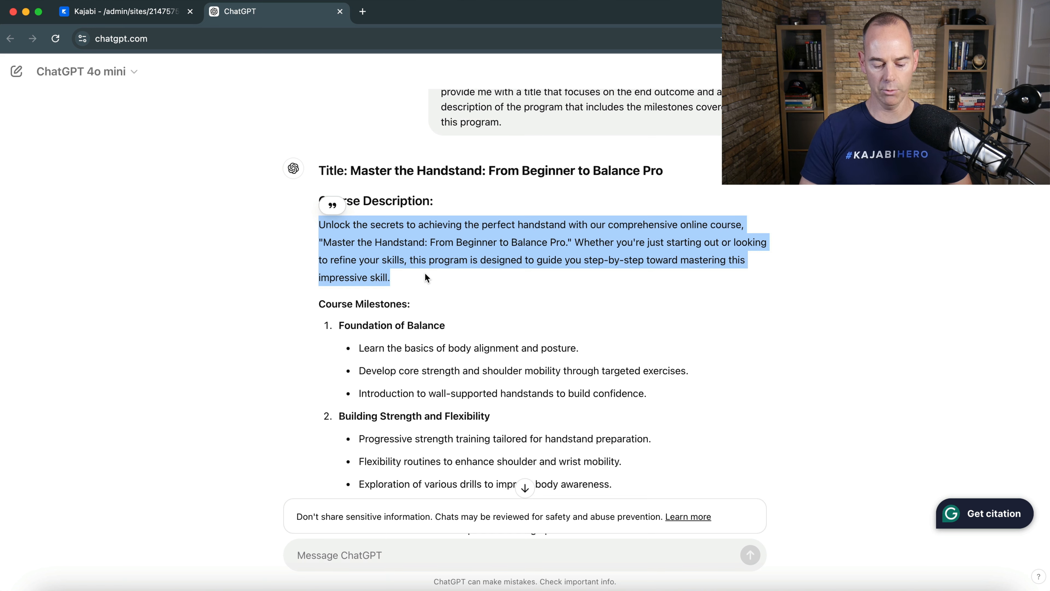
click(124, 11)
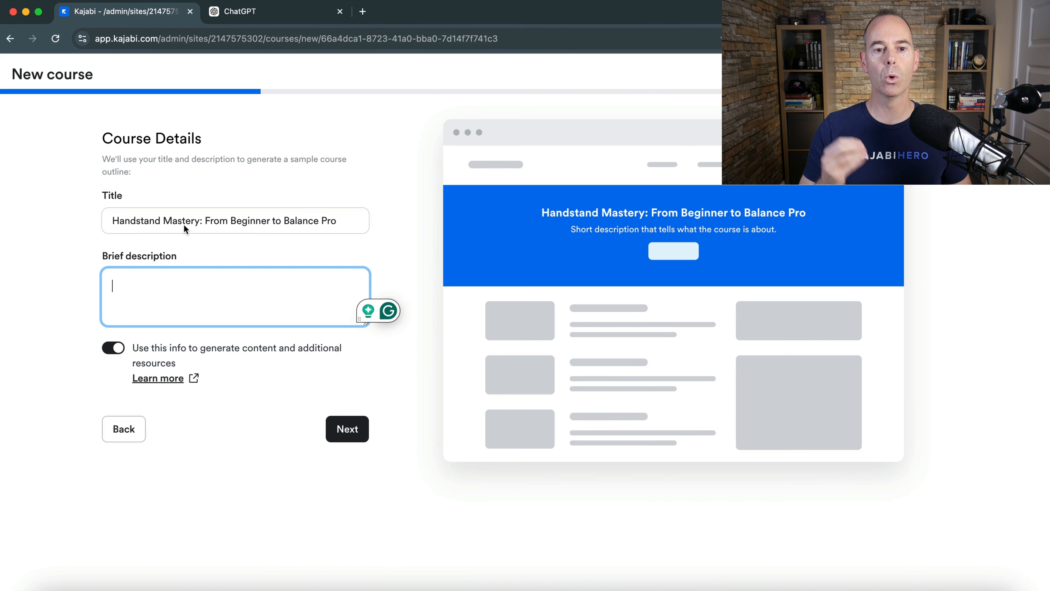
key(super+v)
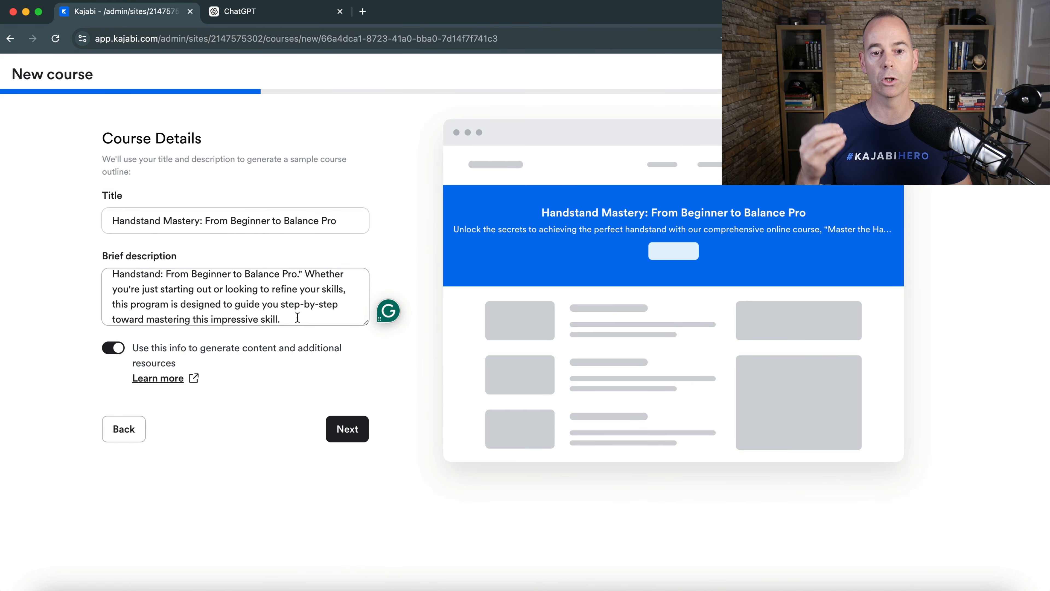
scroll(298, 317, down, 1)
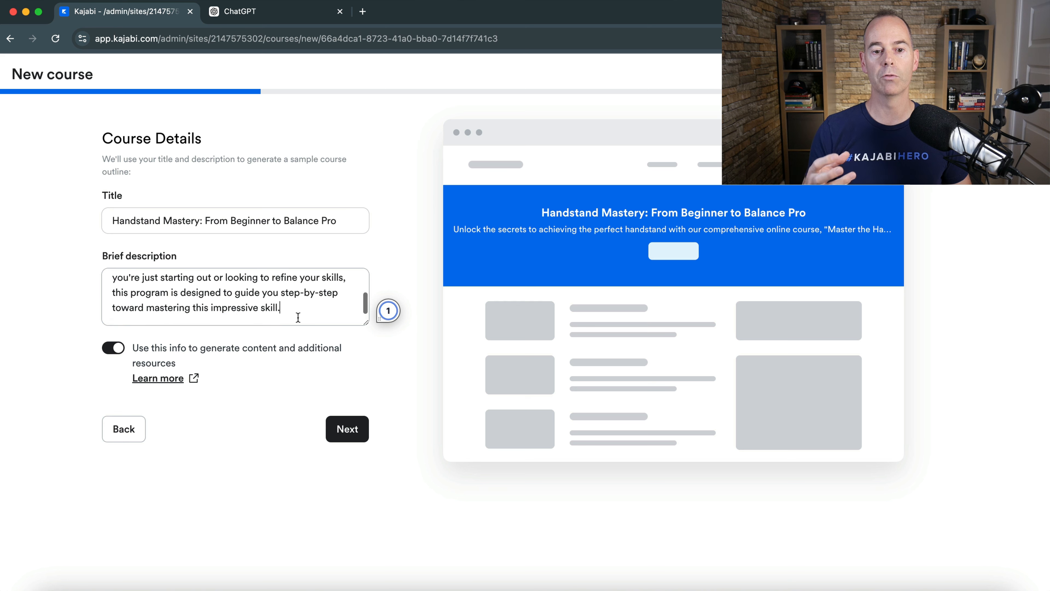
click(273, 310)
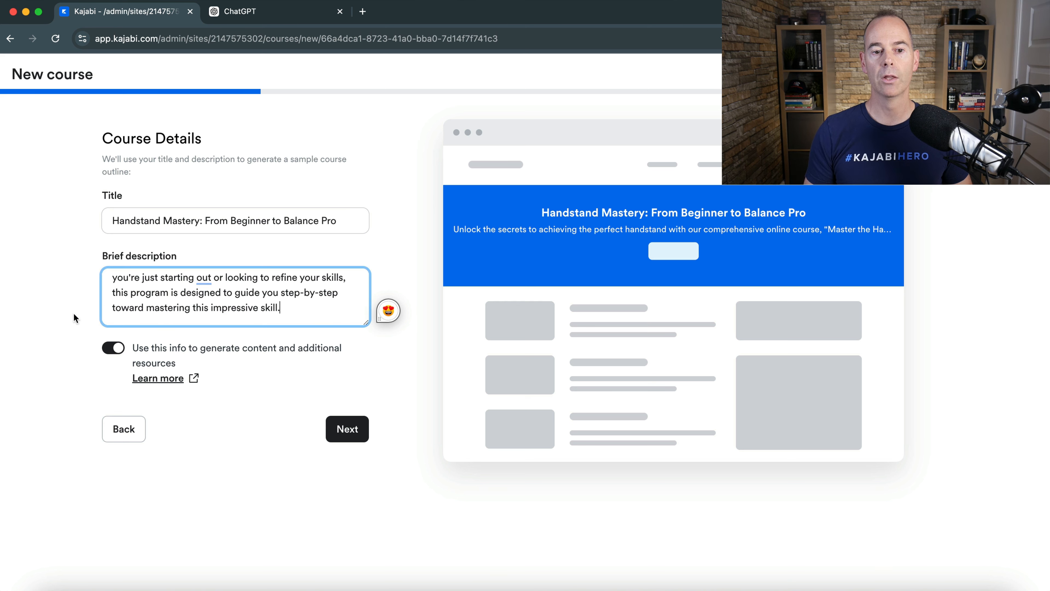
Finish the course details with content generation enabled and proceed past the appearance settings to pricing
click(248, 369)
click(114, 347)
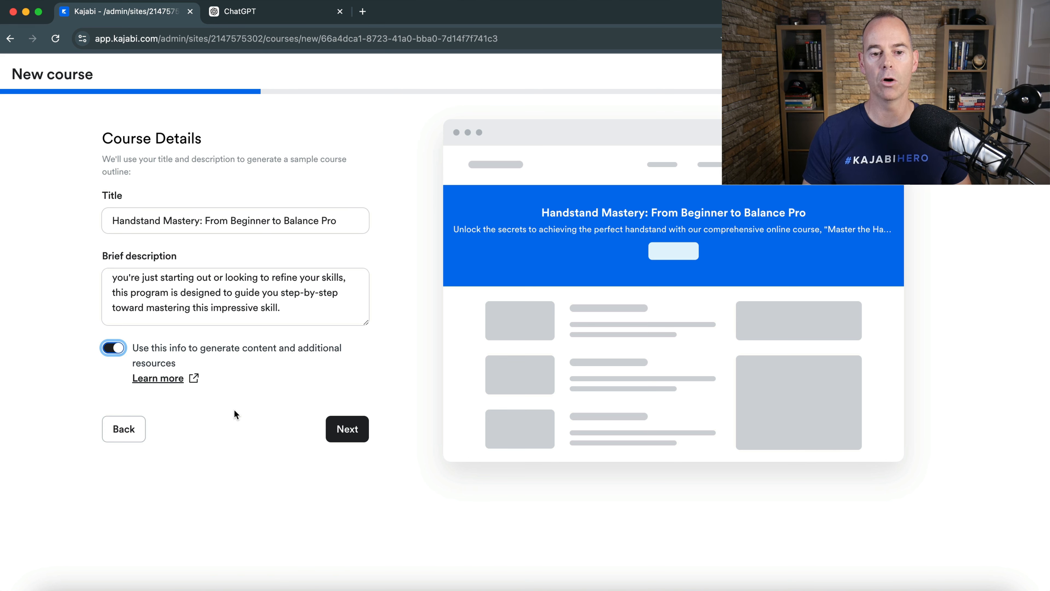
click(48, 357)
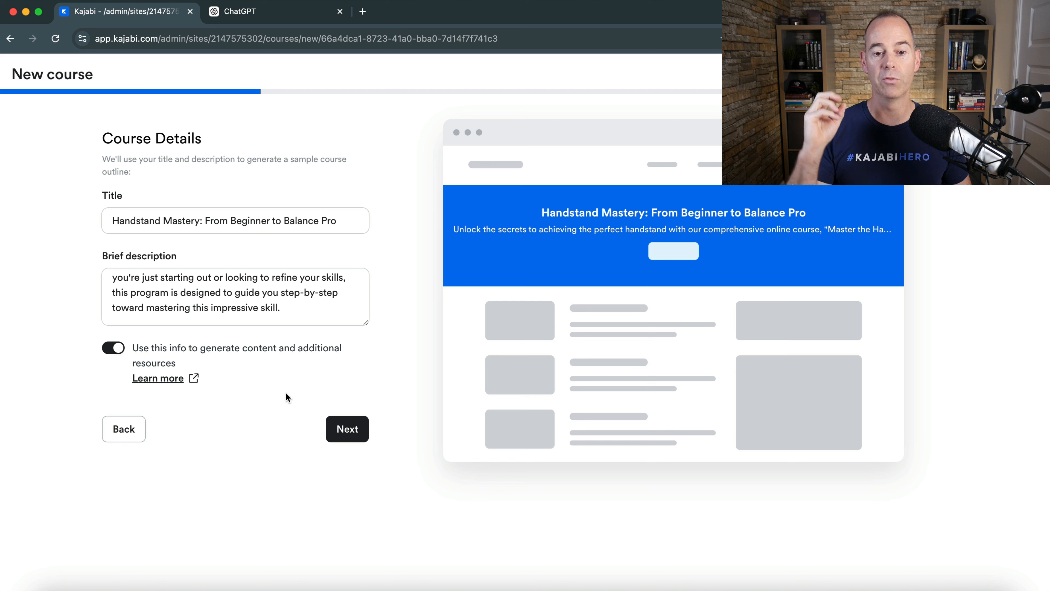
click(352, 429)
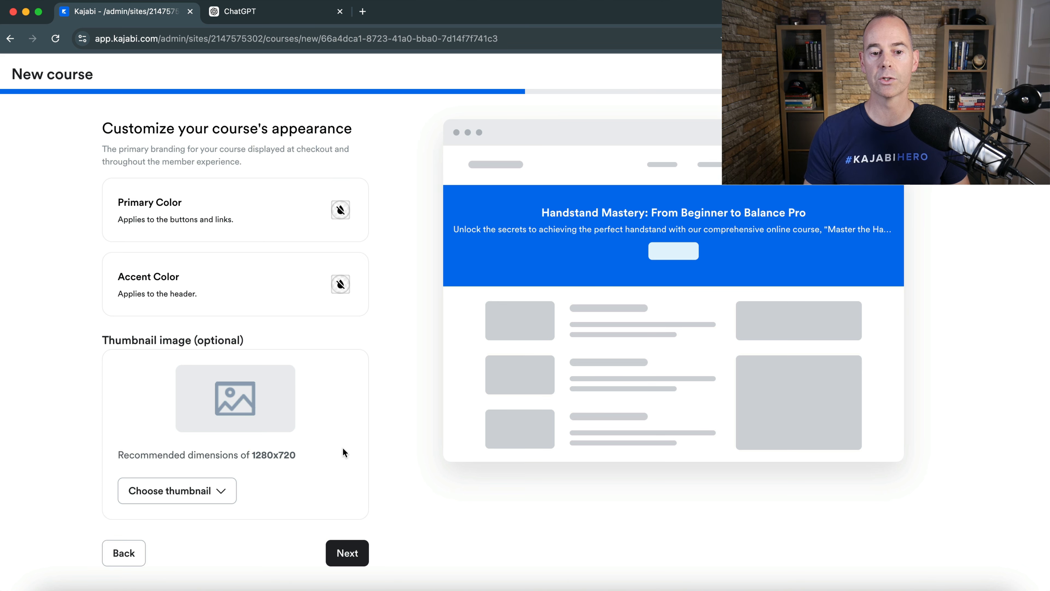
click(348, 553)
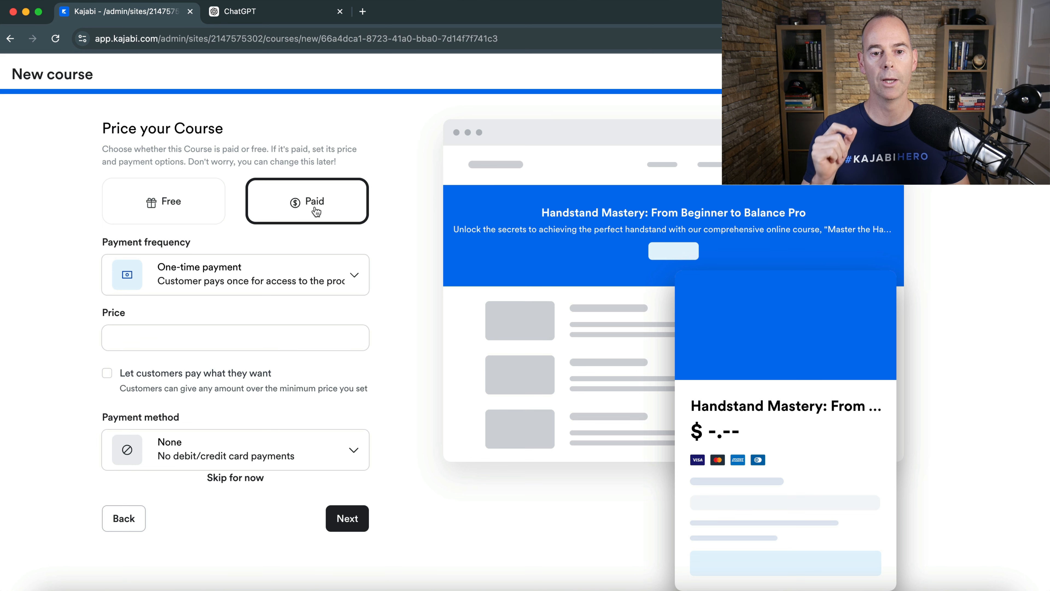
Set the price of the paid course to 197
click(194, 340)
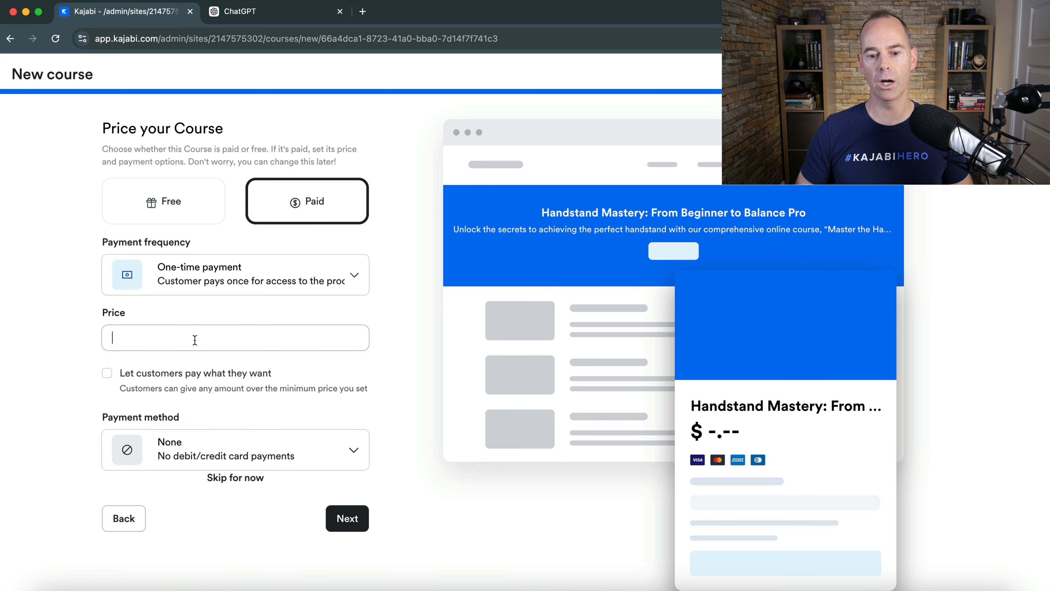
text(197)
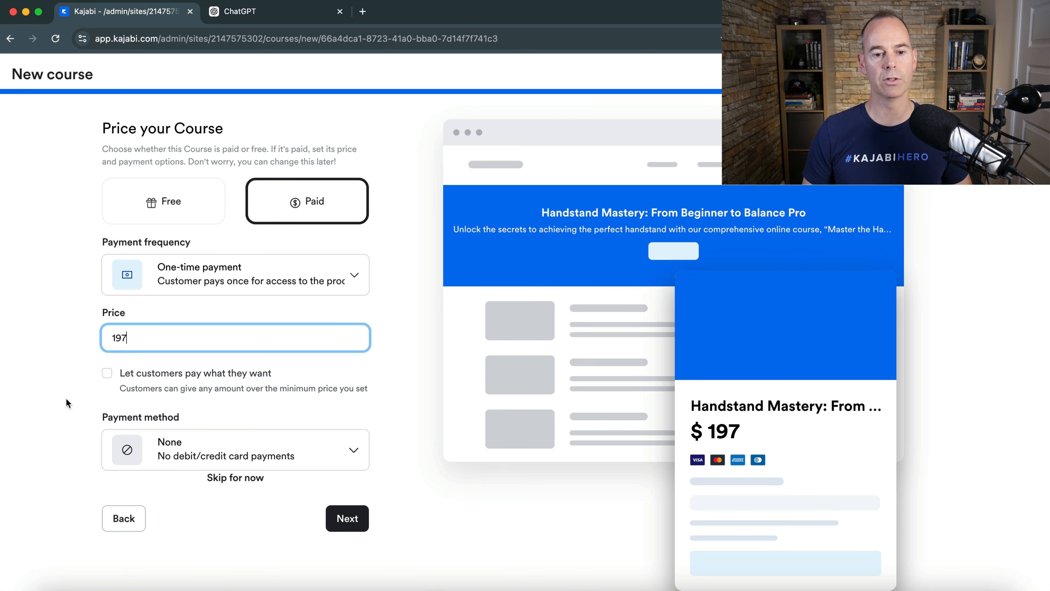
click(66, 400)
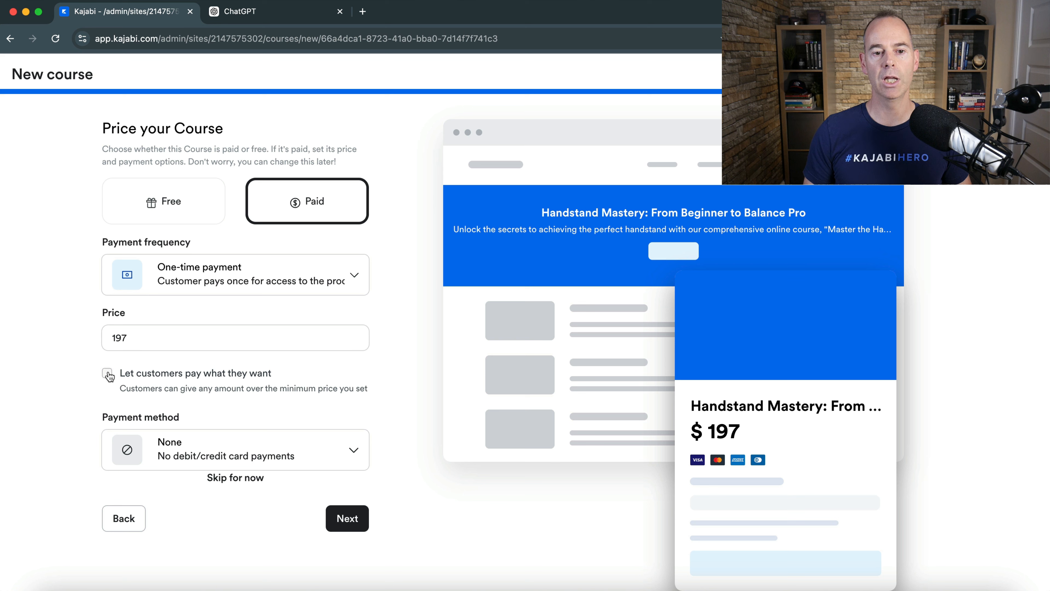
Examine the payment frequency choices, the option letting customers pay what they want, and the available payment methods, keeping the settings unchanged
click(238, 284)
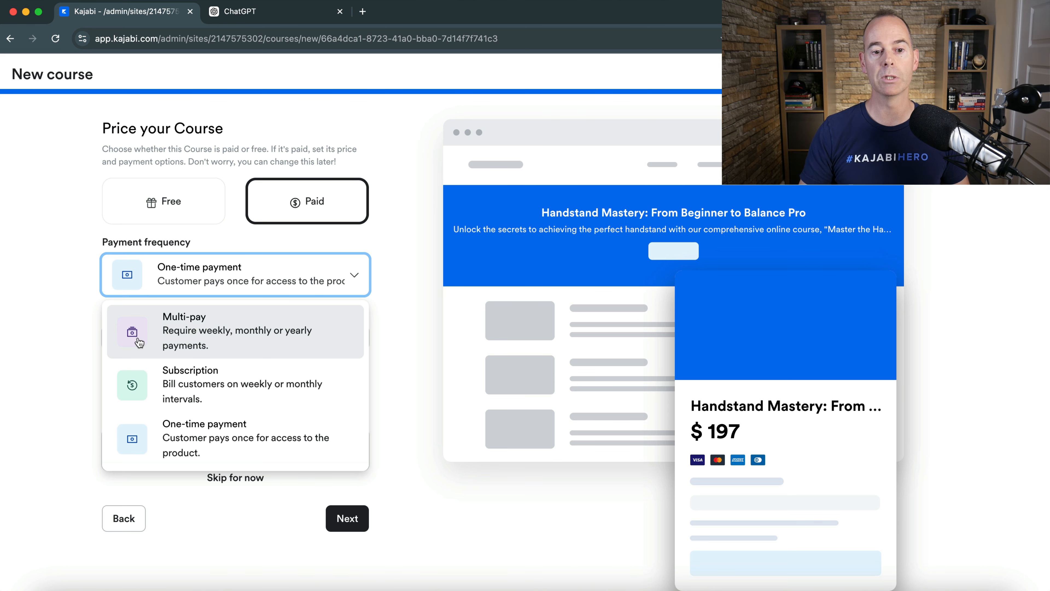
click(62, 345)
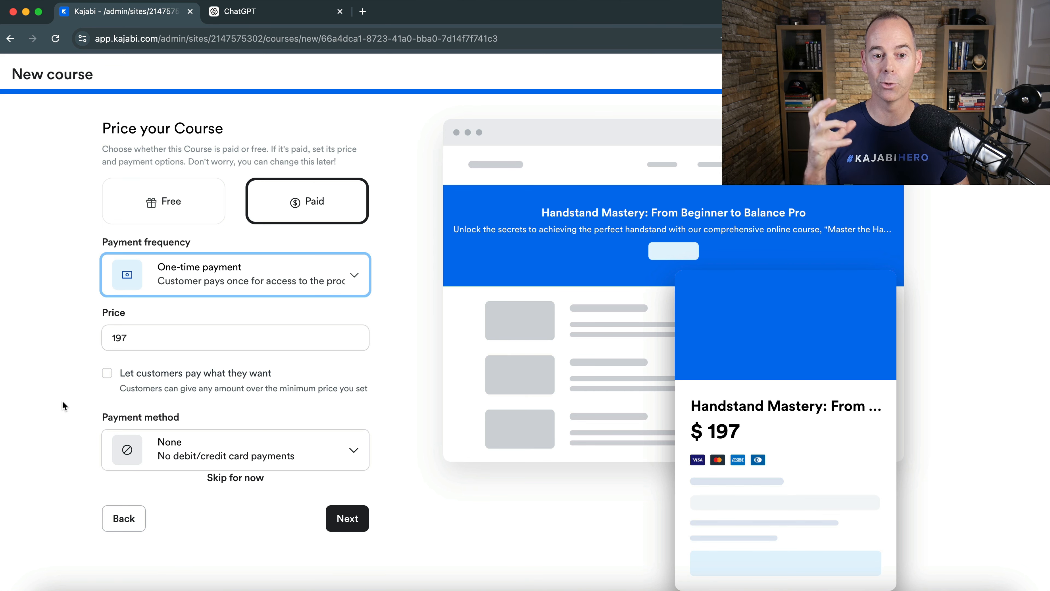
click(107, 376)
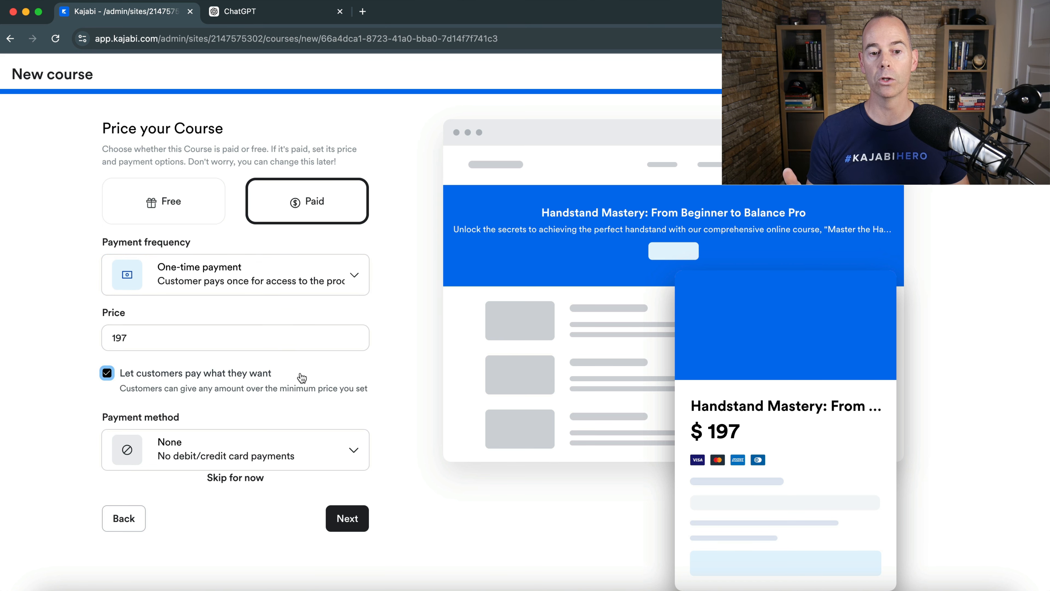
click(107, 377)
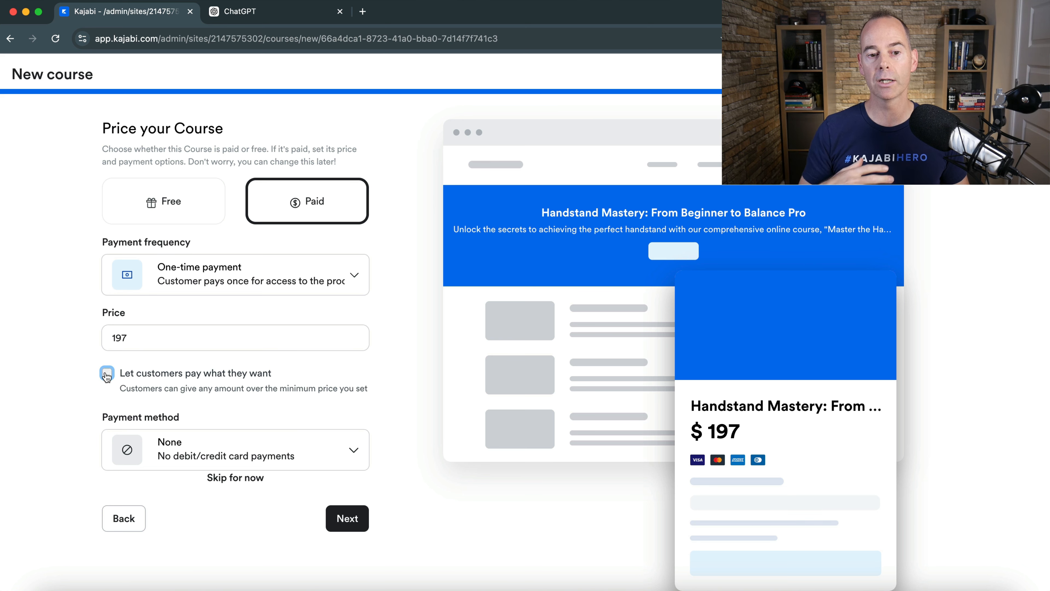
click(233, 451)
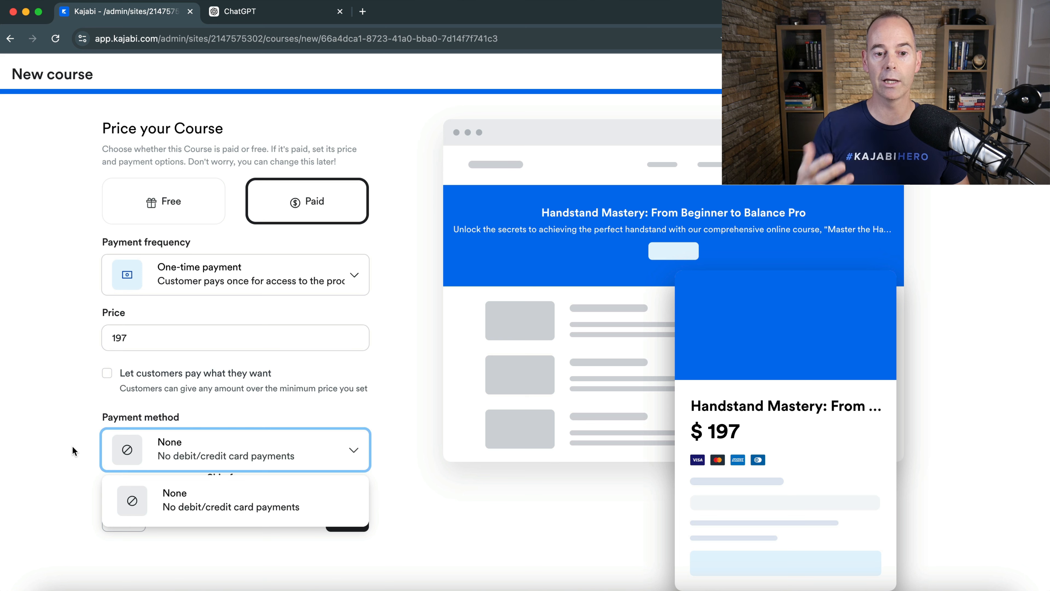
click(72, 446)
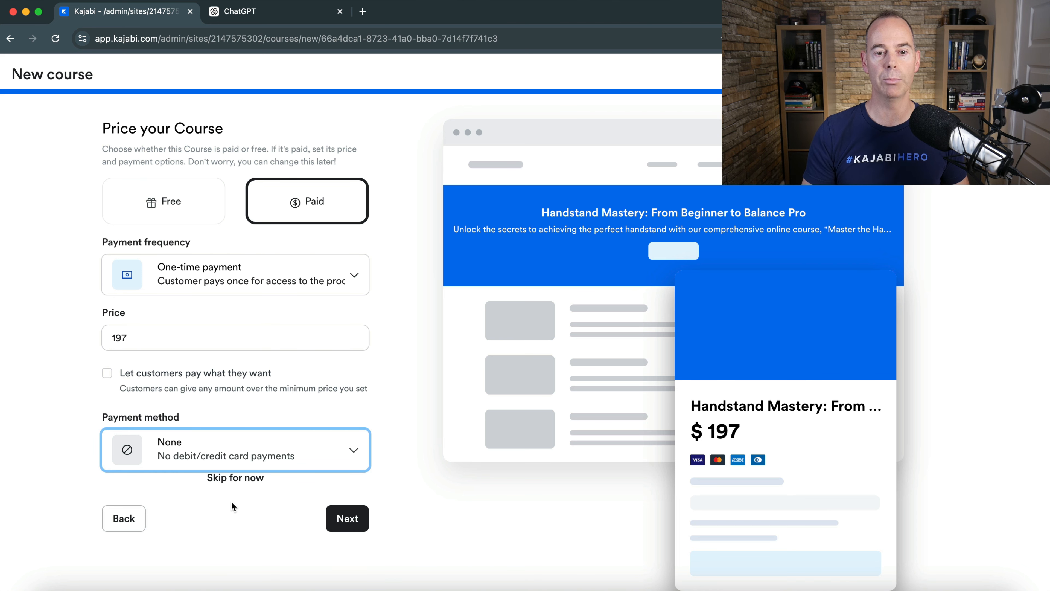
Finish the pricing setup to create the course, and expand all modules of its generated outline to review their lessons
click(347, 518)
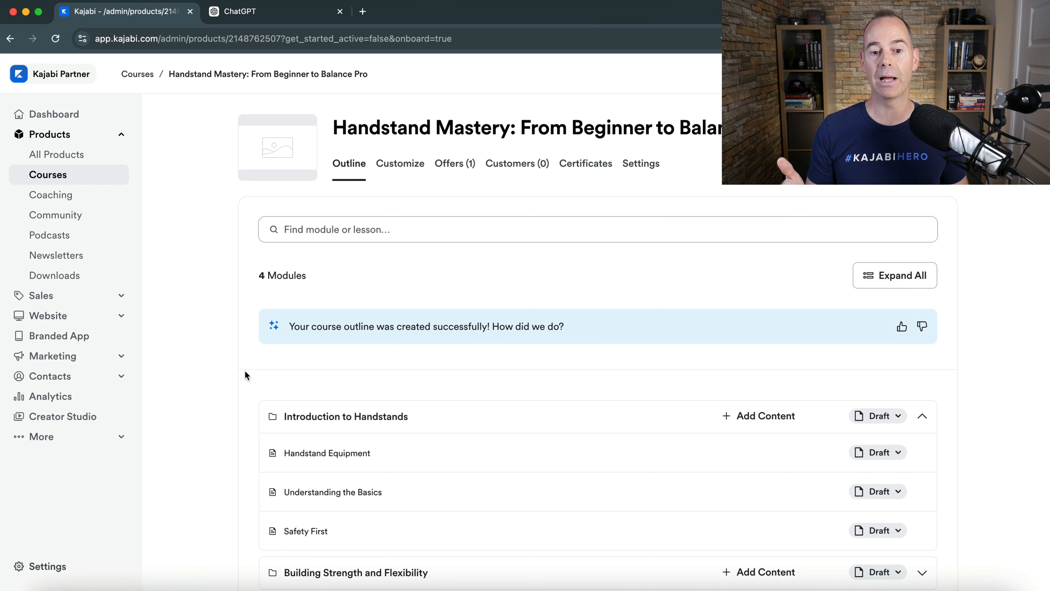
scroll(213, 462, down, 9)
scroll(214, 463, up, 6)
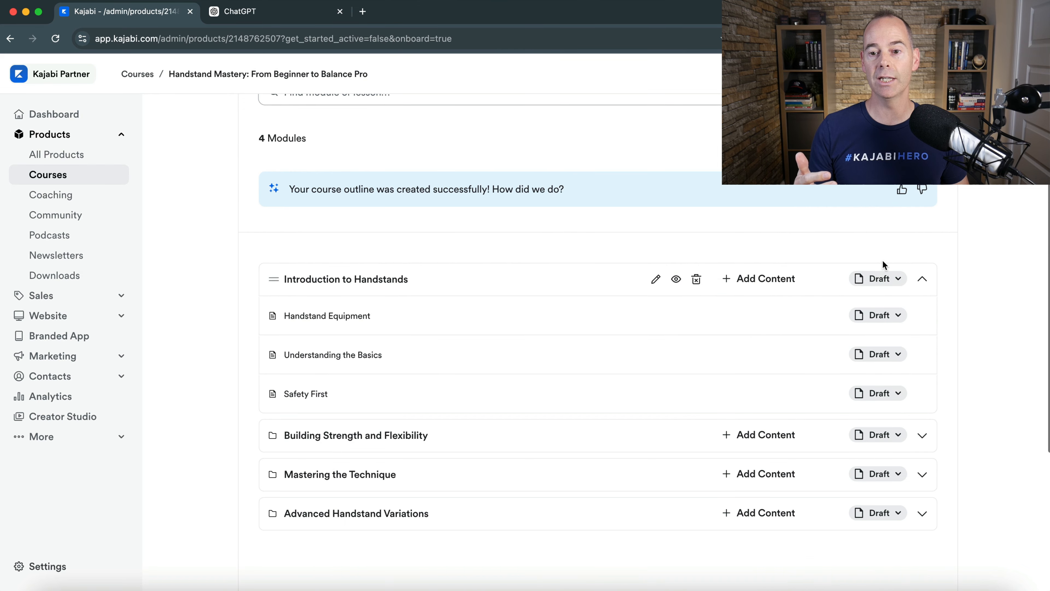
click(906, 138)
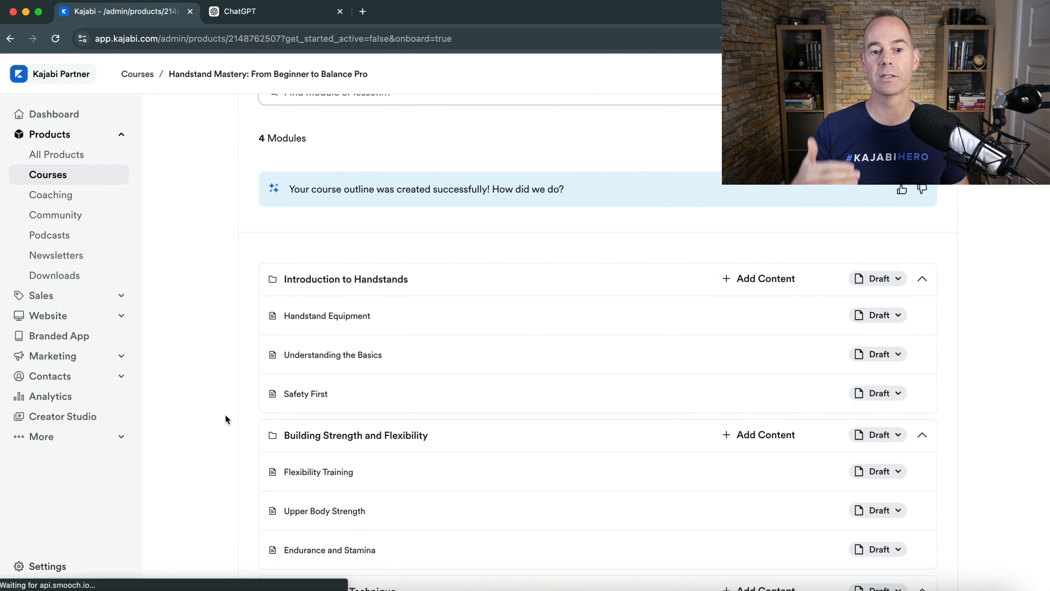
scroll(225, 415, down, 11)
scroll(225, 415, up, 3)
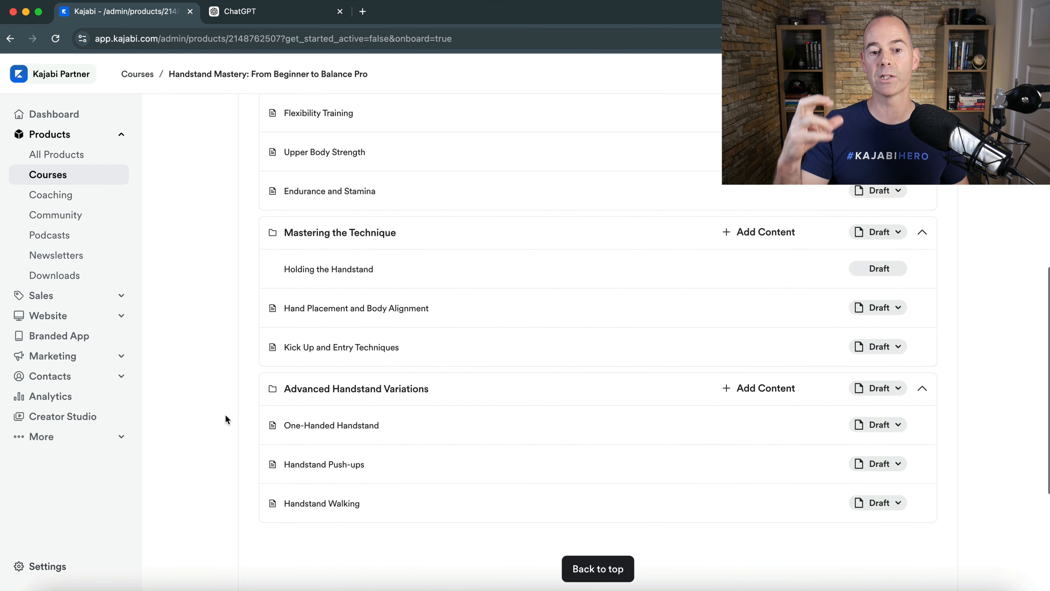
scroll(223, 420, up, 8)
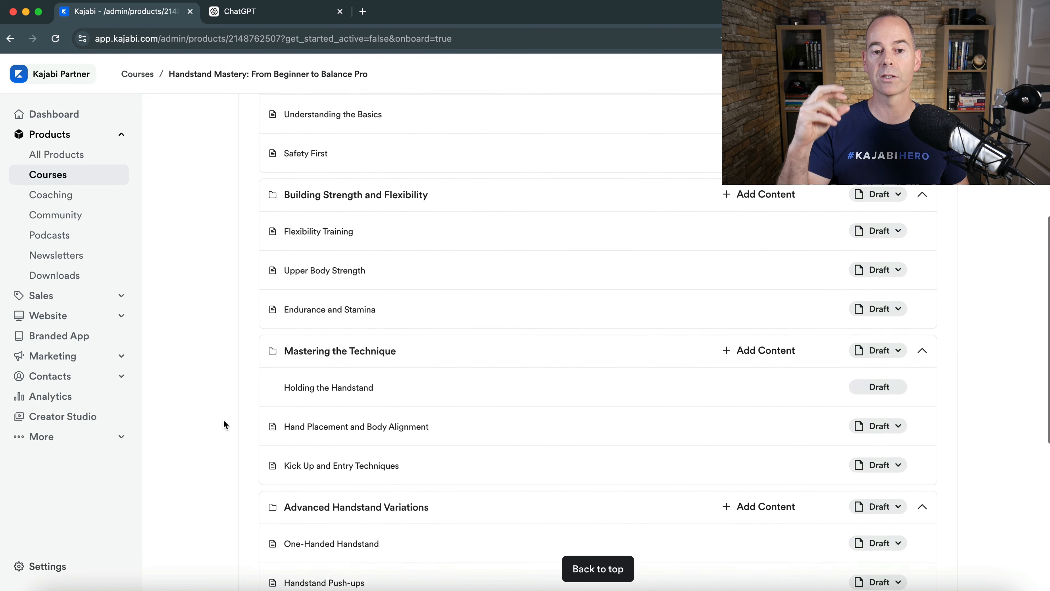
scroll(223, 419, up, 3)
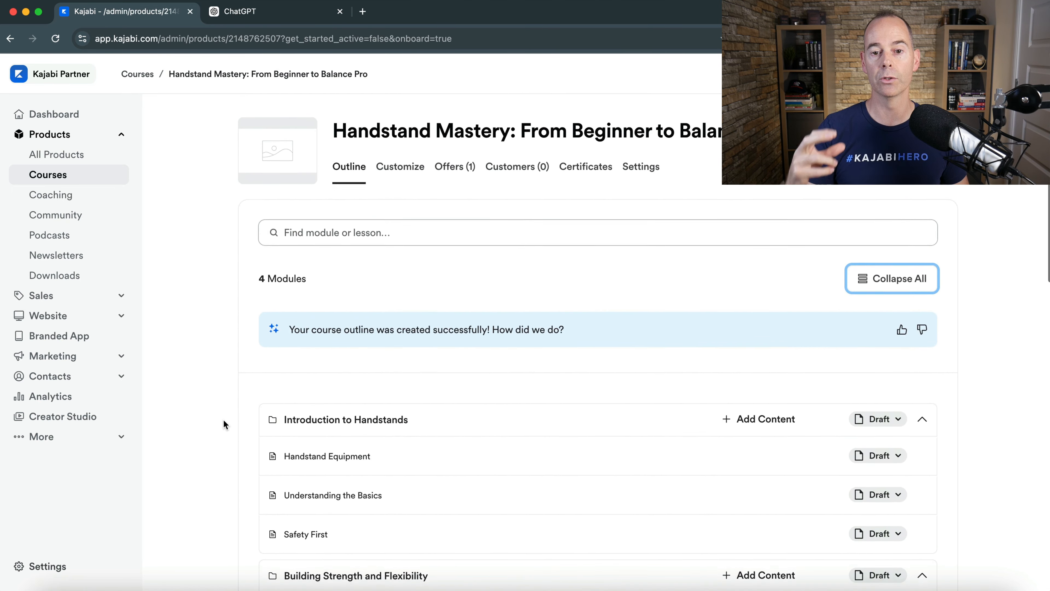
Switch to ChatGPT and review the course milestones in its generated description for comparison with the Kajabi outline
click(270, 15)
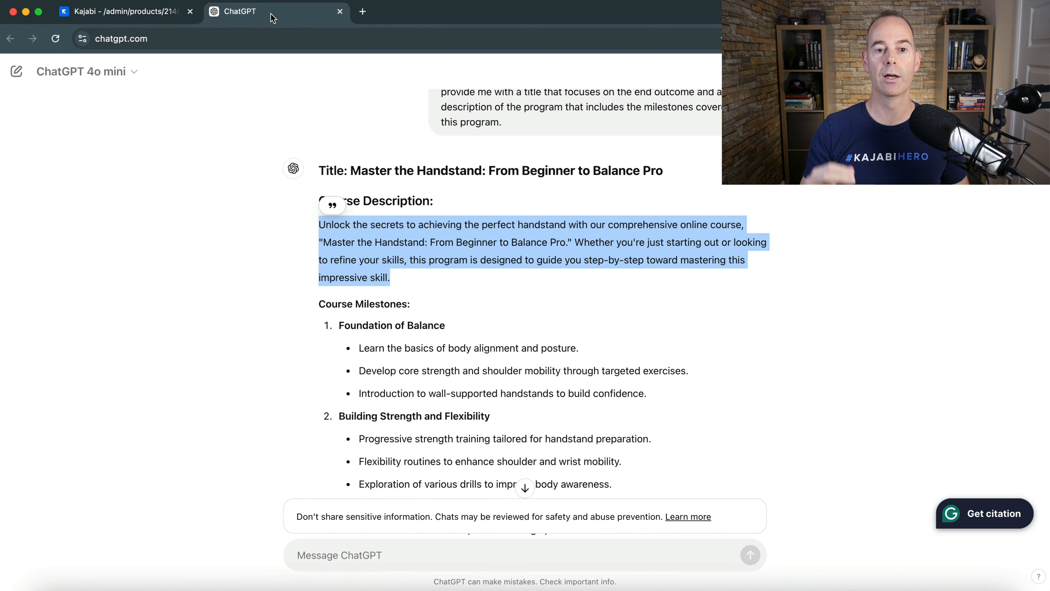
click(261, 313)
scroll(259, 372, down, 1)
scroll(259, 410, down, 10)
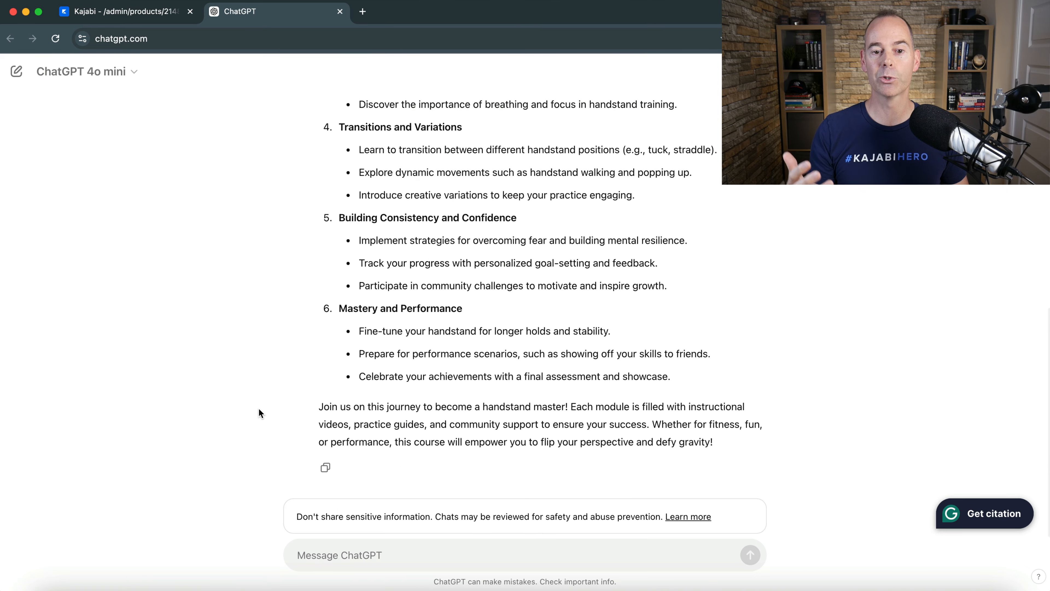
scroll(261, 356, up, 4)
scroll(264, 330, up, 8)
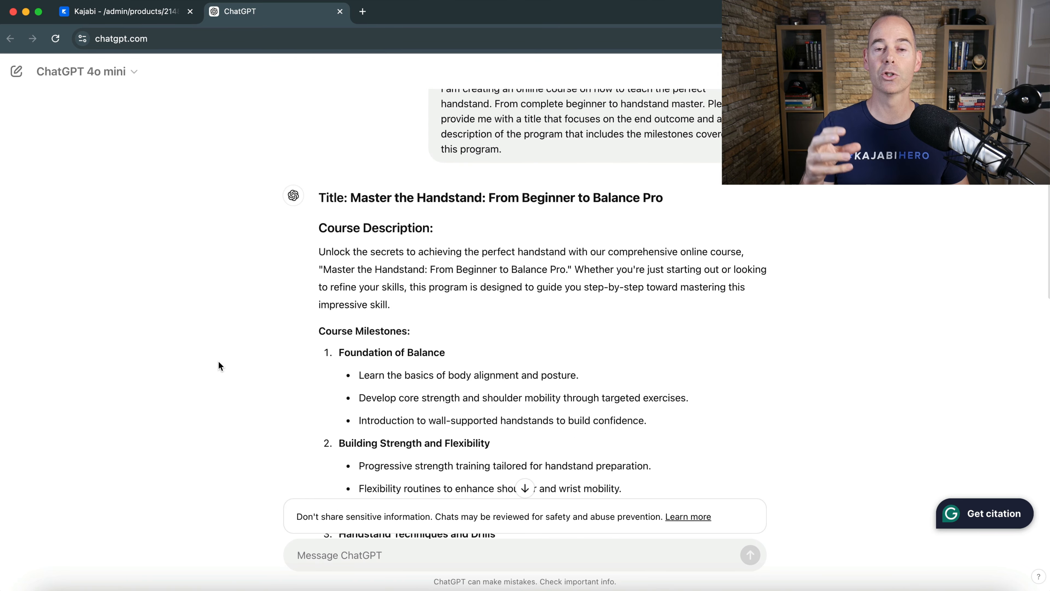
scroll(218, 362, down, 2)
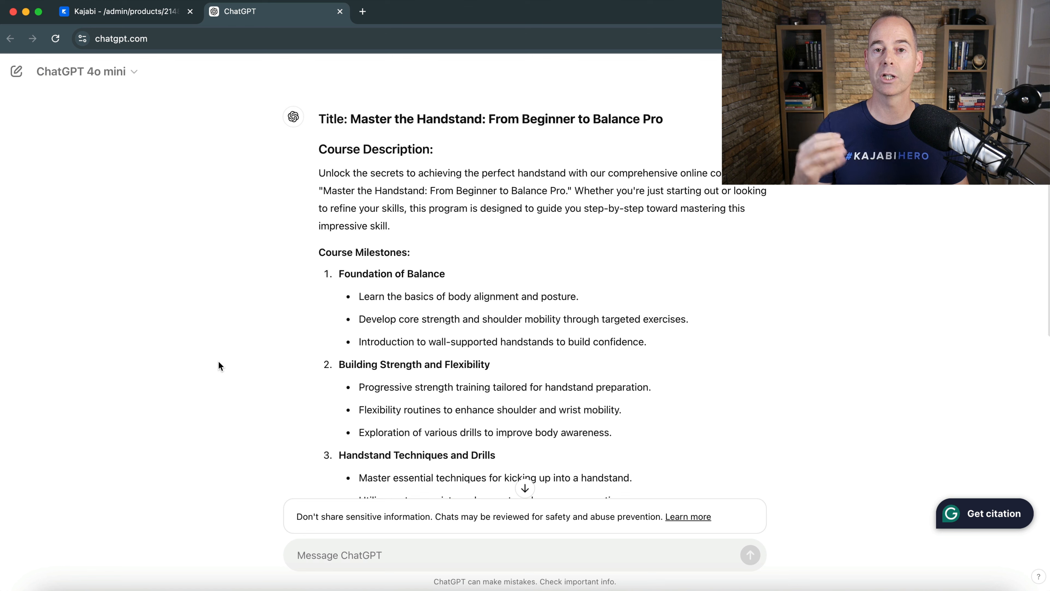